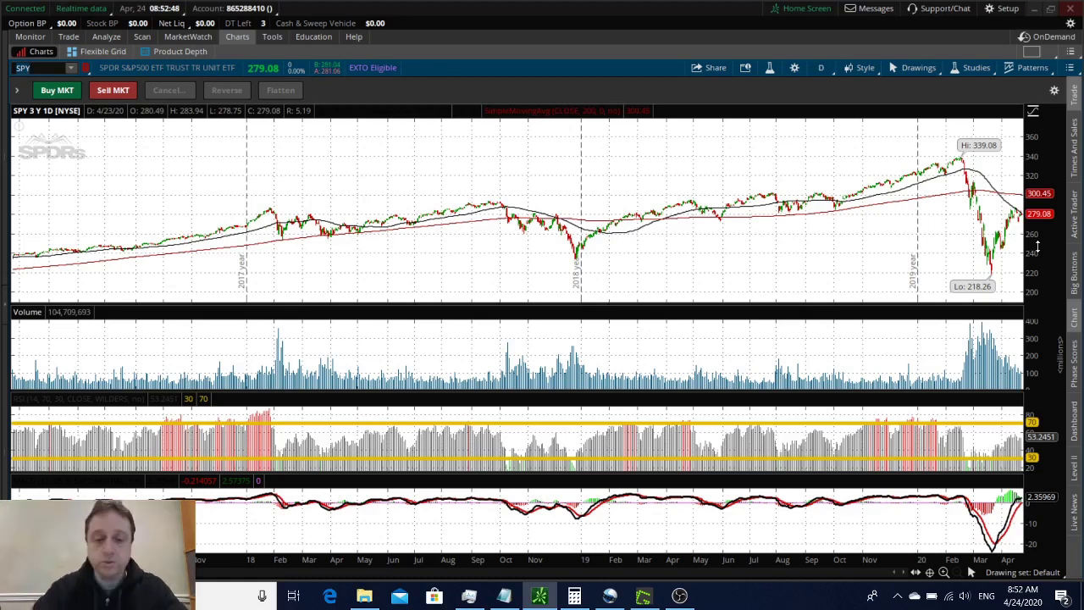
Load INTC on the chart, showing a 59.04 close above the 55.18 200-day average.
type("INTC")
key("Return")
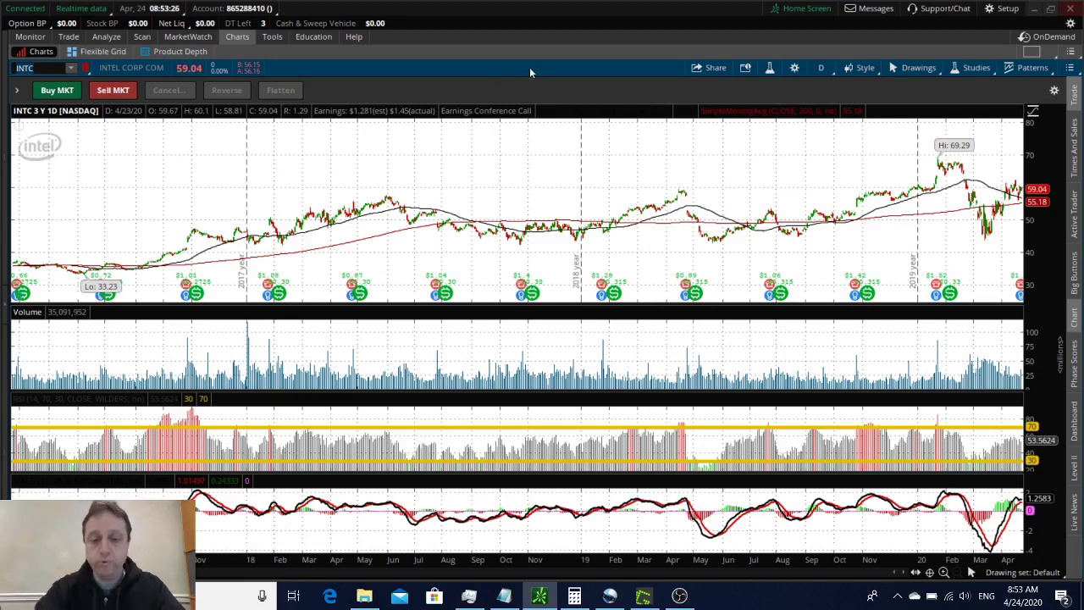
Load LLNW on the chart, closing at 5.81 above its 200-day average near 4.05.
type("LLNW")
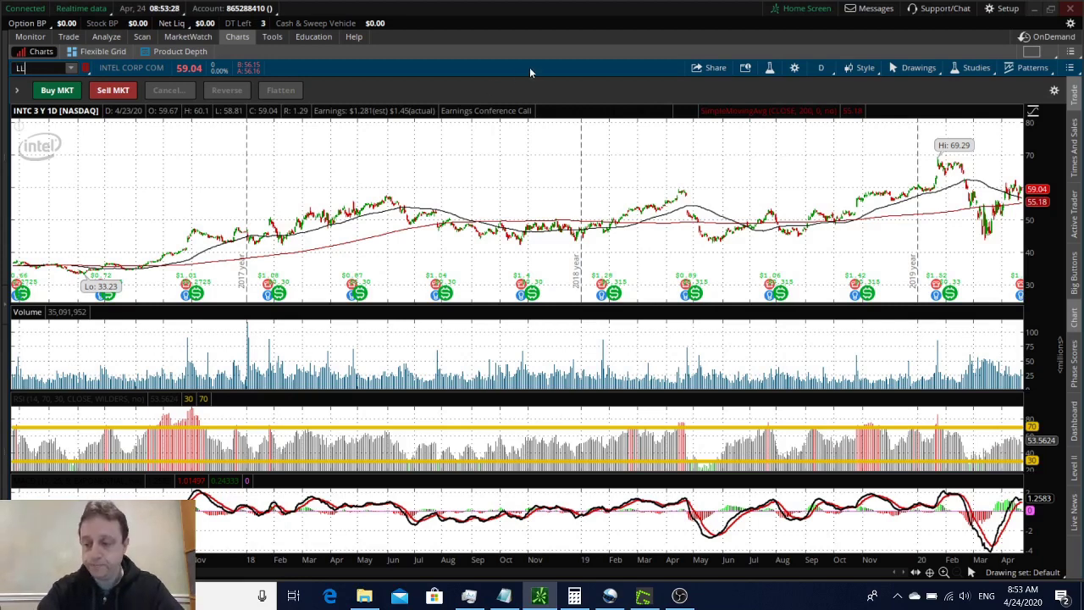
key("Return")
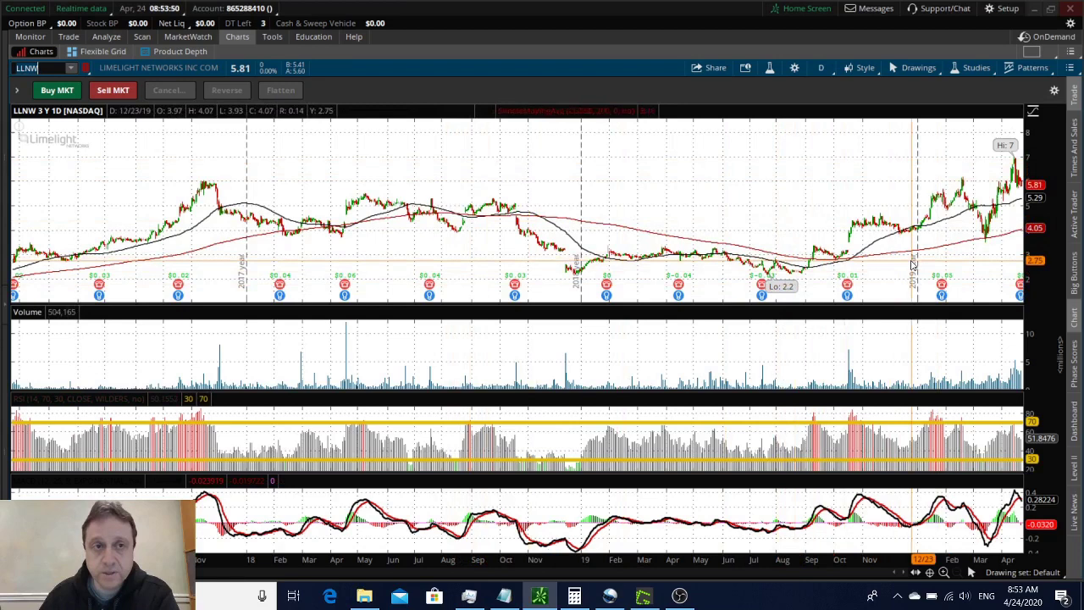
Chart AMAT, then AKAM, which last closed at 102.26 near its 108.25 high.
type("AMAT")
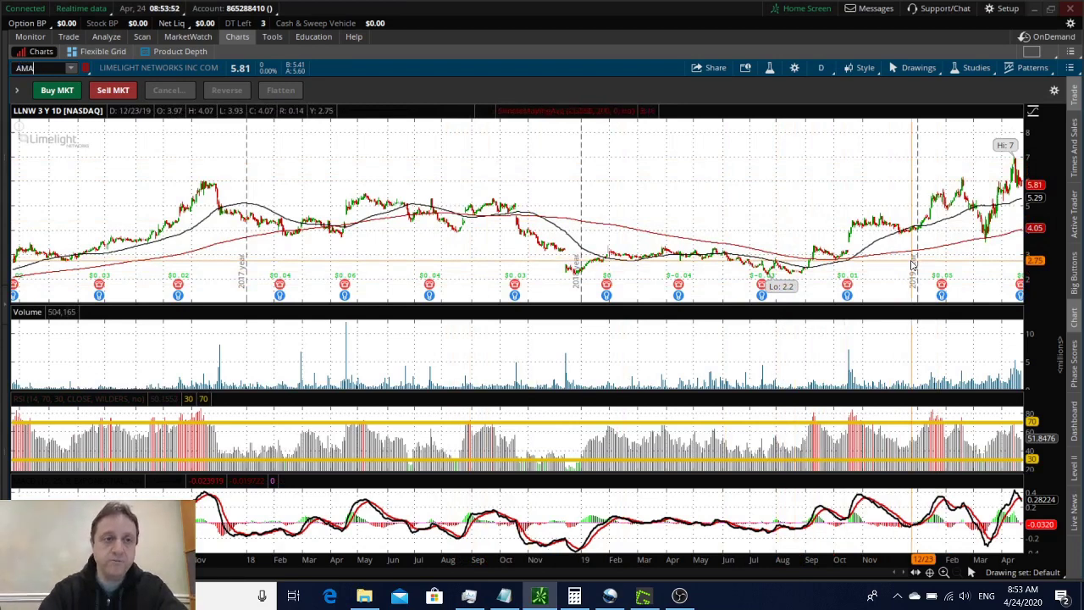
key("Return")
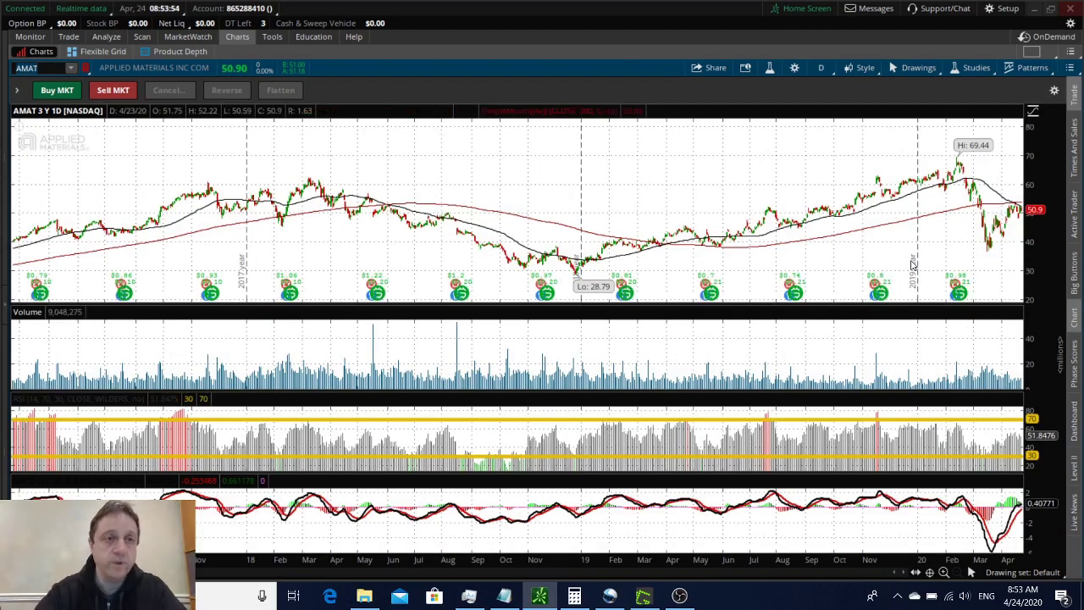
type("AKAM")
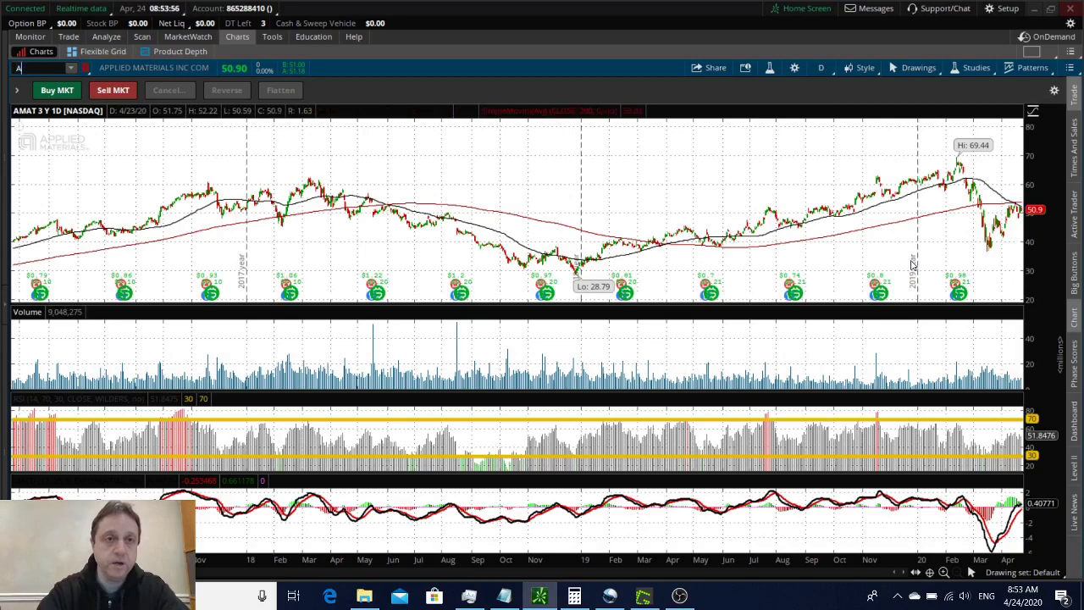
key("Return")
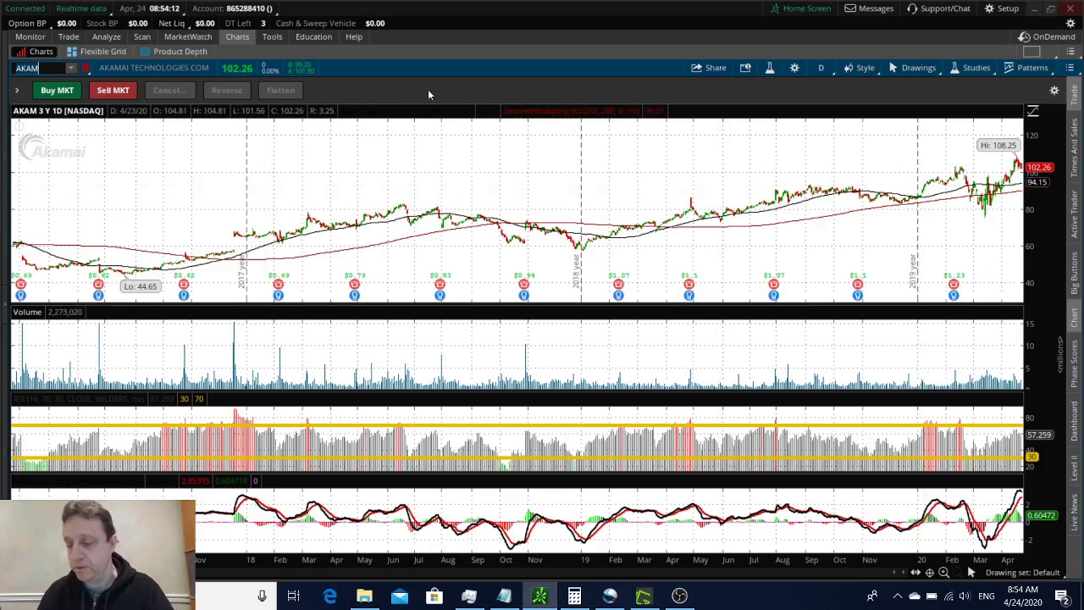
Correct the mistyped symbol and load EHTH, last at 126.25 below its 152.19 high.
type("ET")
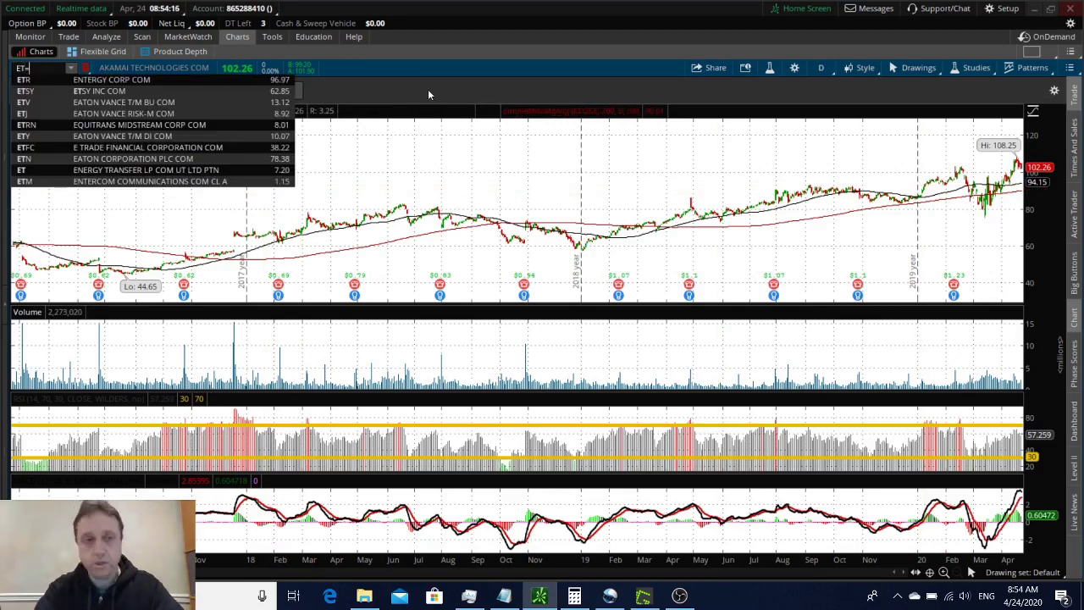
key("BackSpace")
key("BackSpace")
type("EHTH")
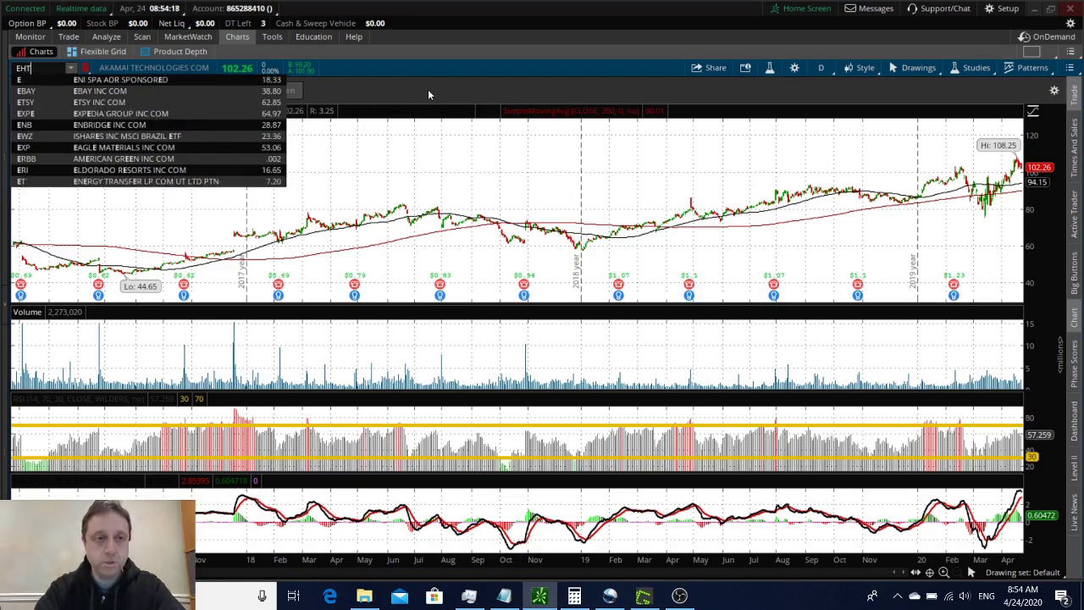
key("Return")
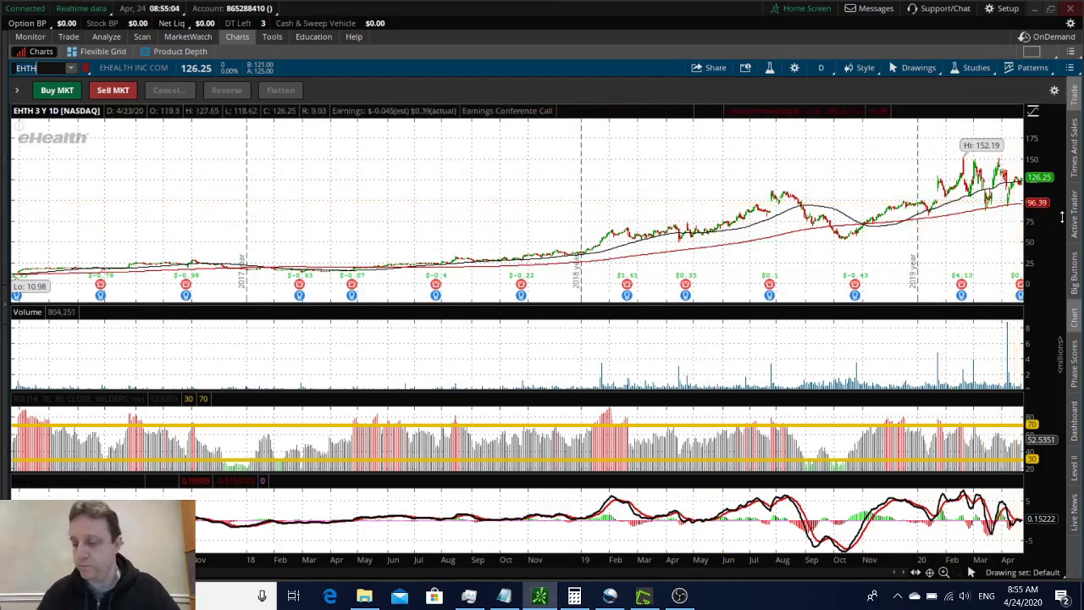
Load WWE on the chart, last at 39.07, well below its 100.45 high.
type("WWE")
key("Return")
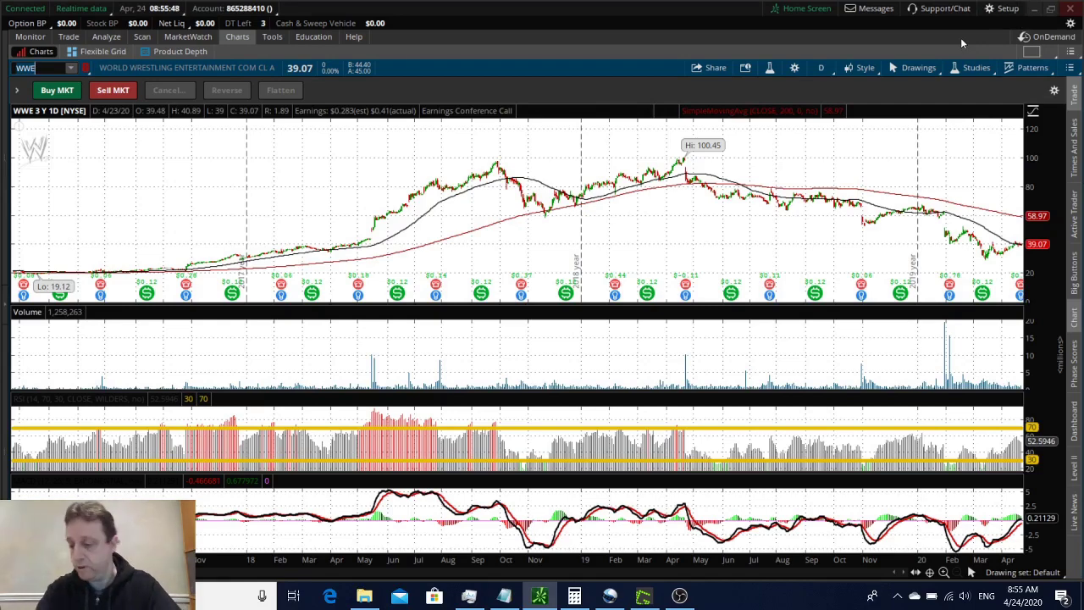
Load EW on the chart, last at 221.04 below its 247.64 high.
type("EW")
key("Return")
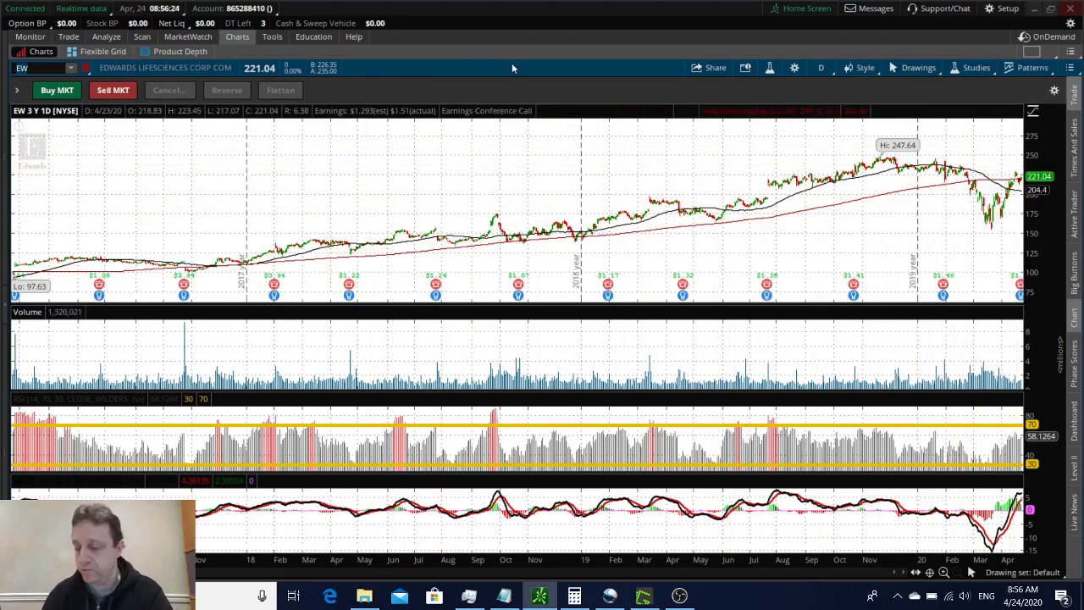
Load INO on the chart, last at 12.03 versus its 19.36 high.
type("INO")
key("Return")
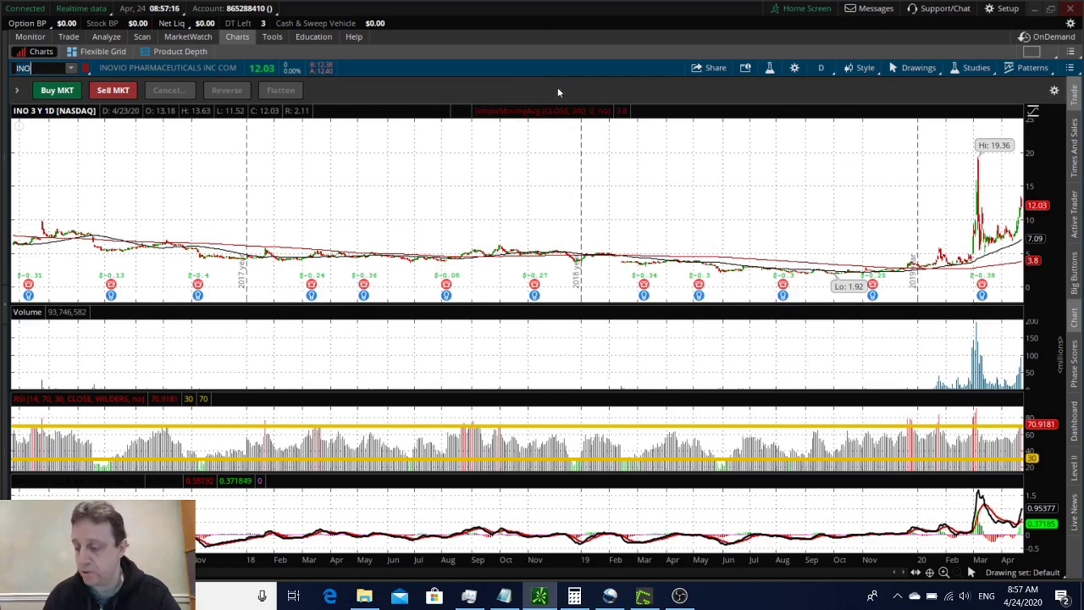
Chart MRNA, then VIR, last at 31.15 against its 75 high.
type("MRNA")
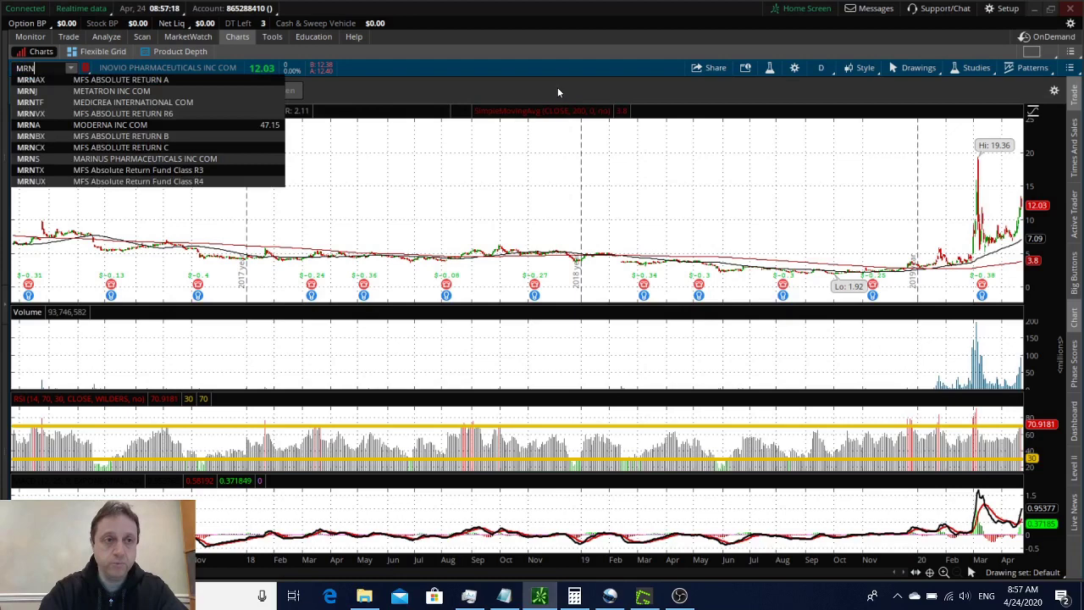
key("Return")
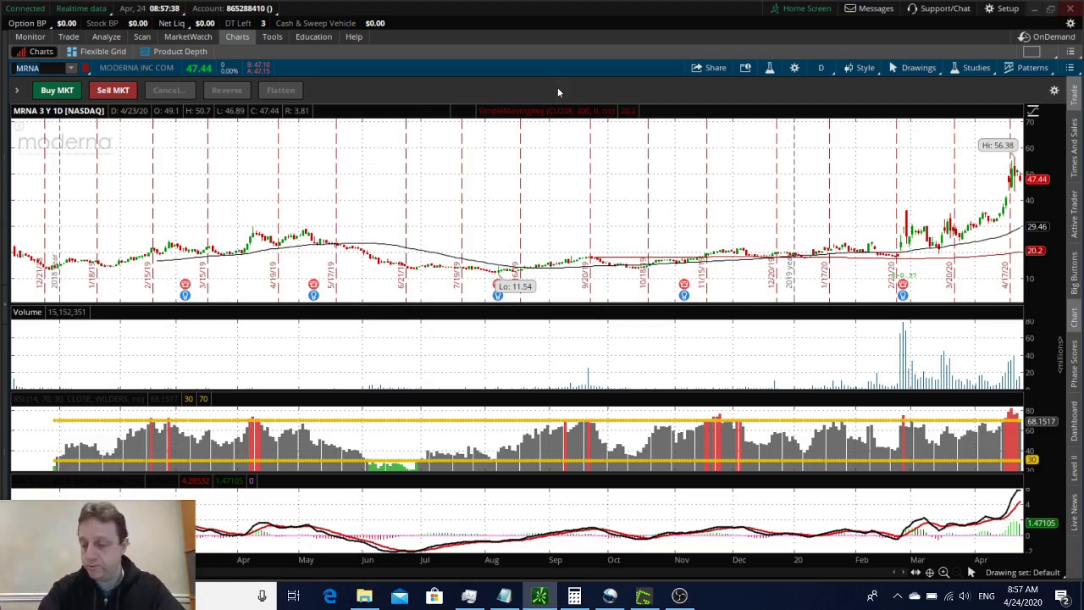
type("VIR")
key("Return")
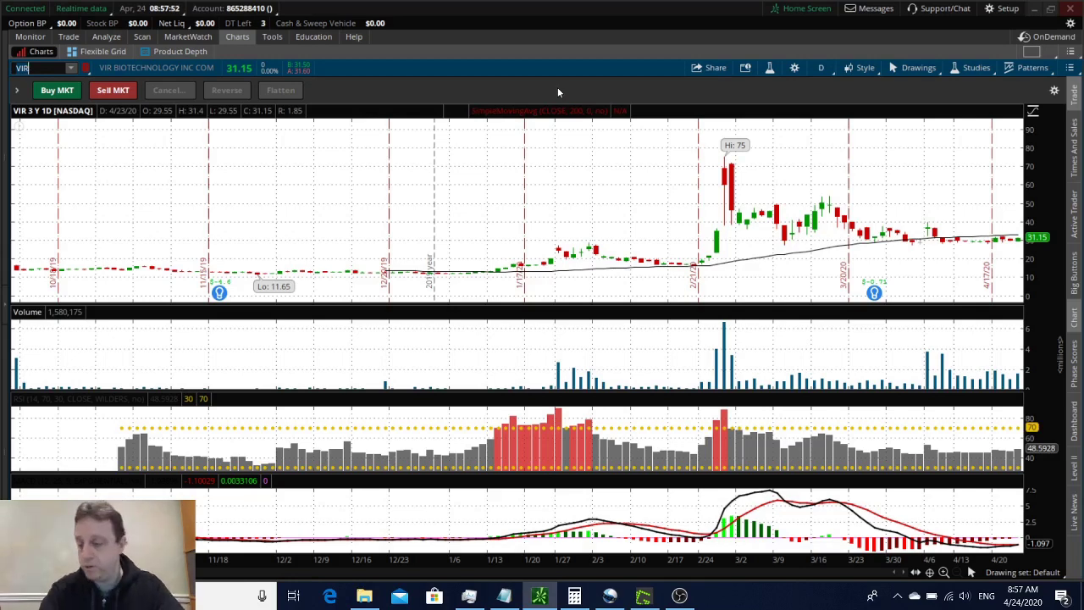
Load GILD on the chart, last at 77.78 below its 89.54 high.
type("GILD")
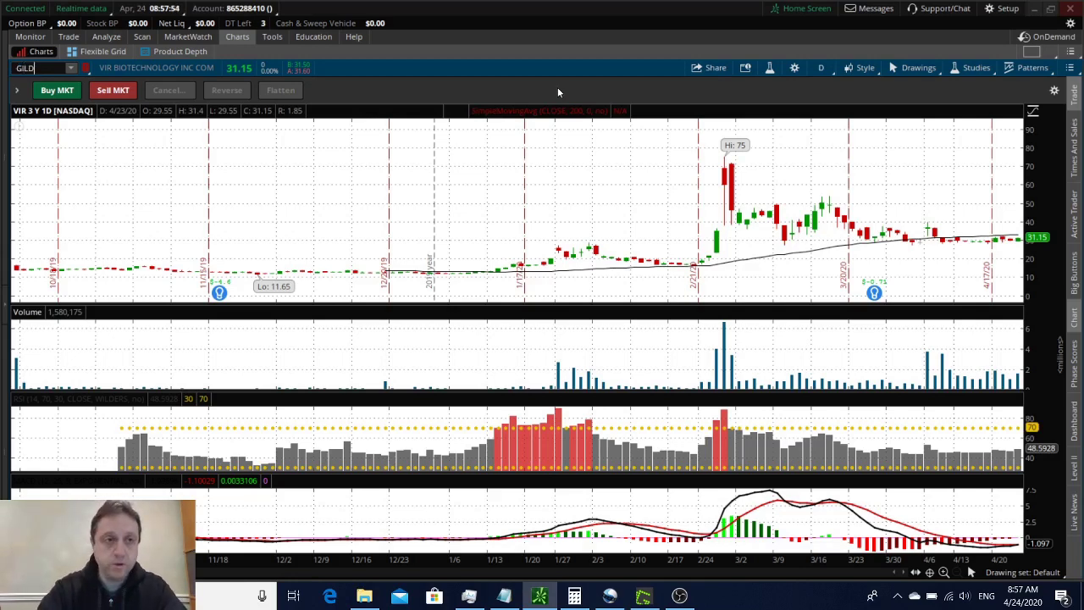
key("Return")
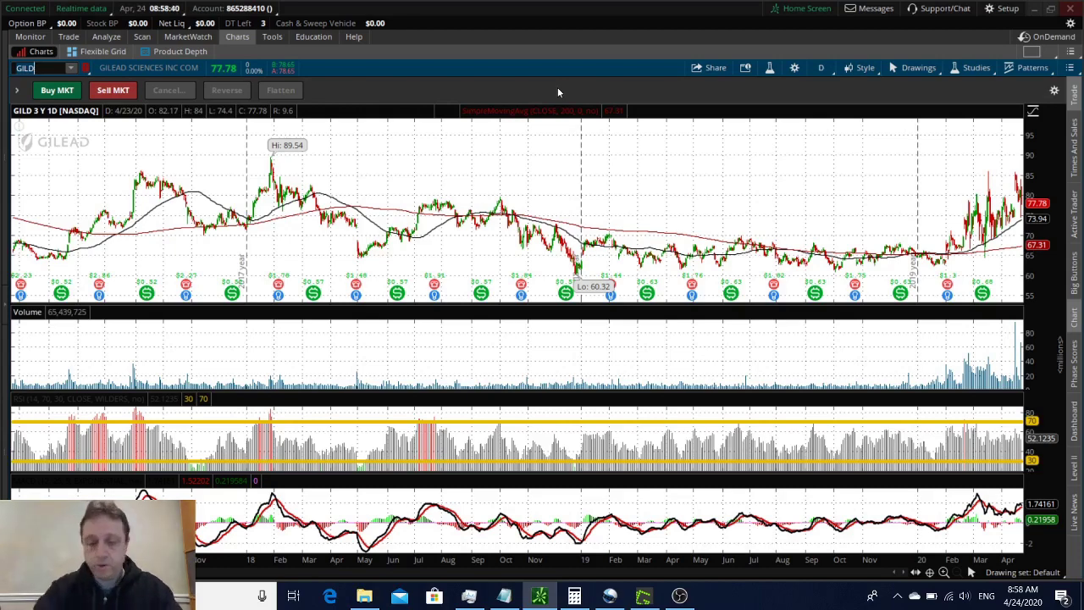
type("SNY")
key("Return")
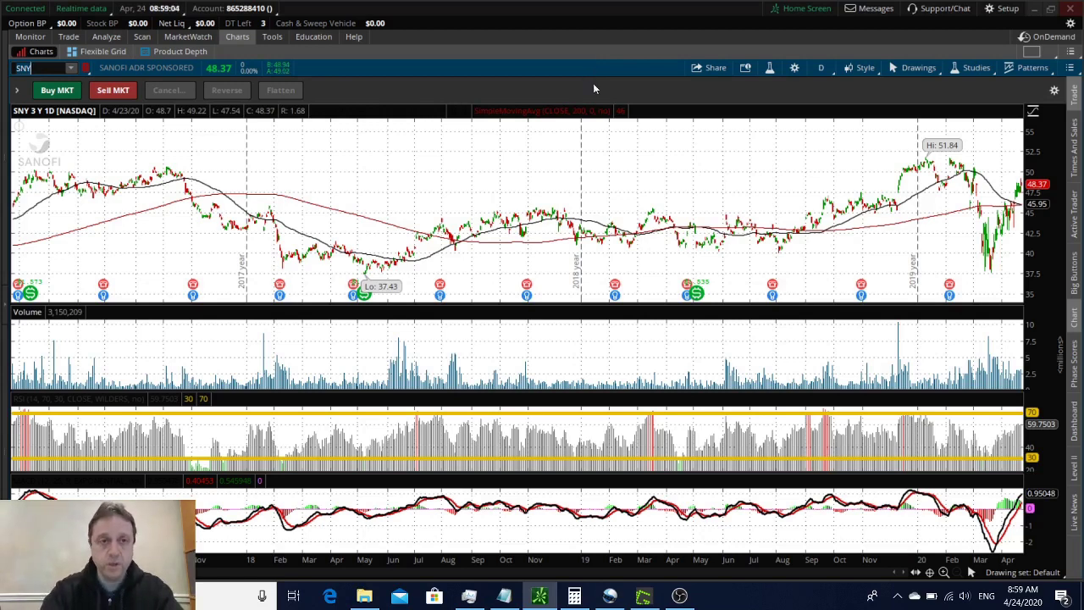
Replace Sanofi with NSRGY on the chart, last at 106.00 below its 114.87 high.
type("NSRGY")
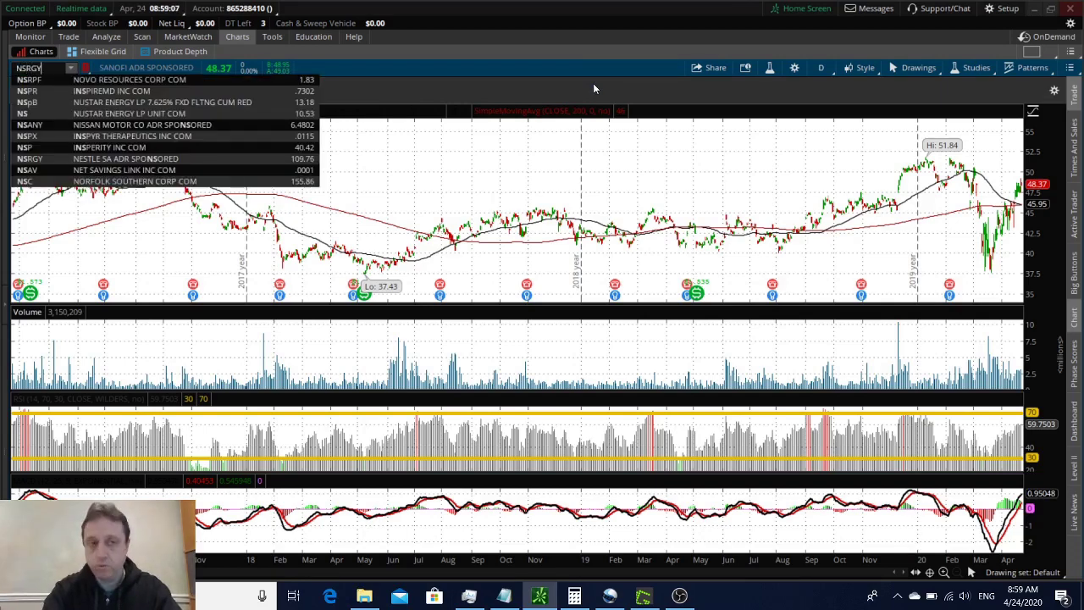
key("Return")
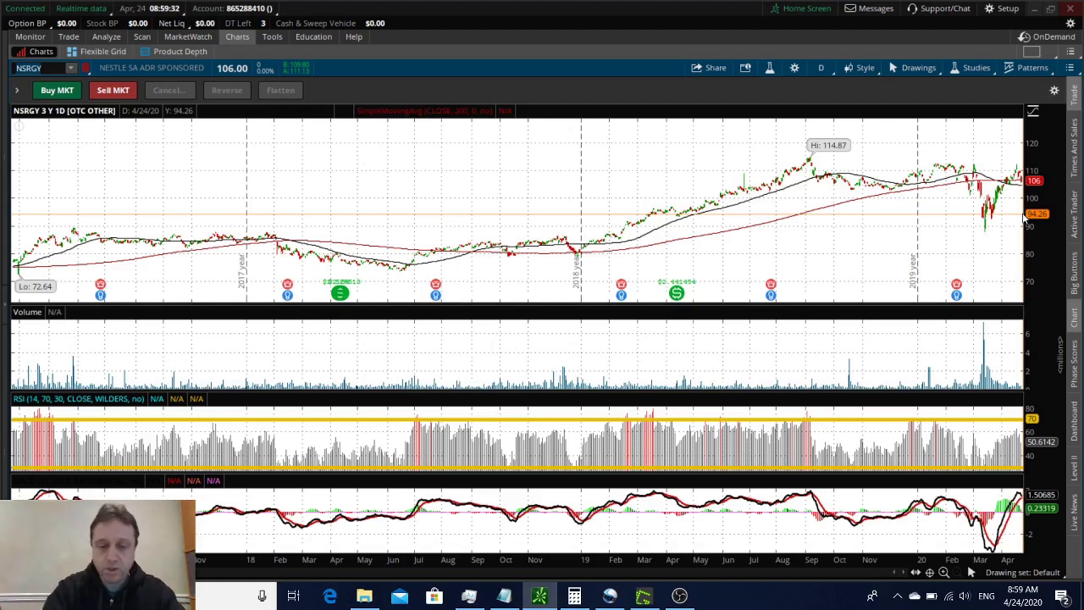
Enter the symbol AXP to chart American Express, last at 82.46.
type("AXP")
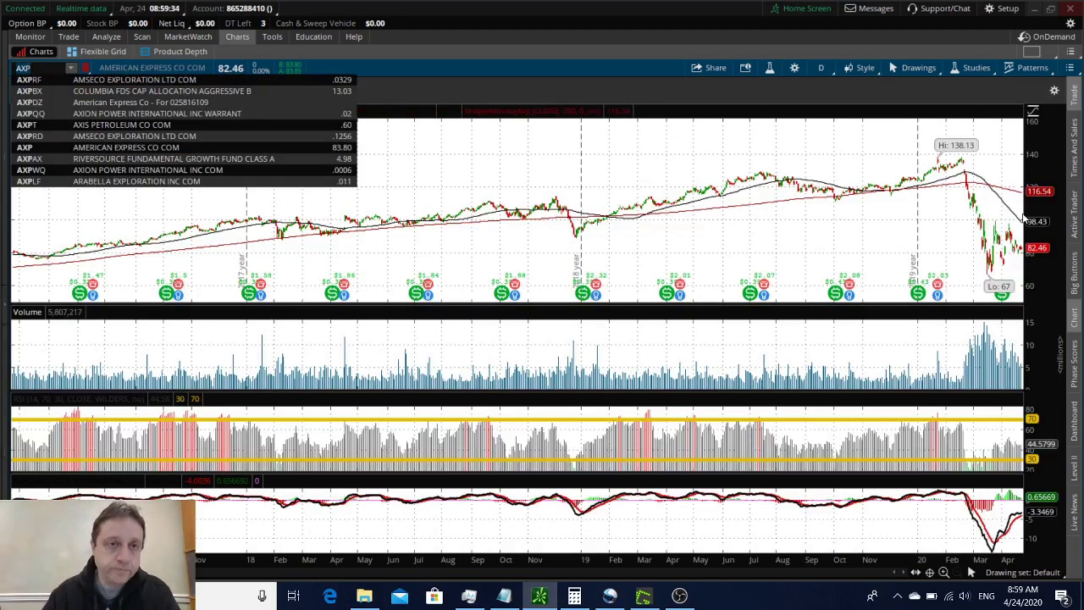
key("Return")
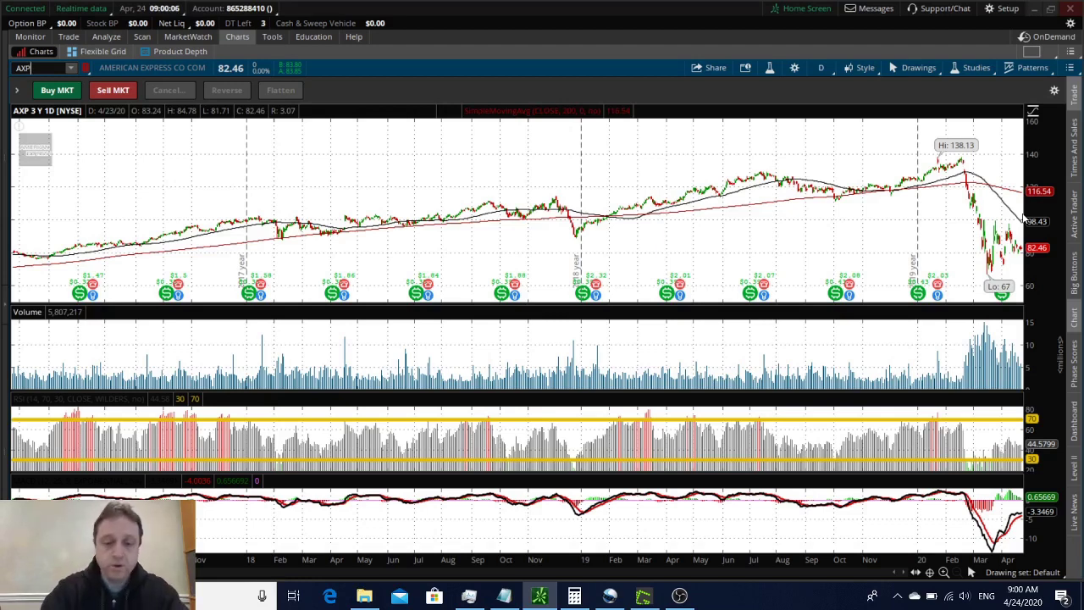
Replace the symbol with MESO to chart Mesoblast ADR, last at 6.45.
key("BackSpace")
key("BackSpace")
key("BackSpace")
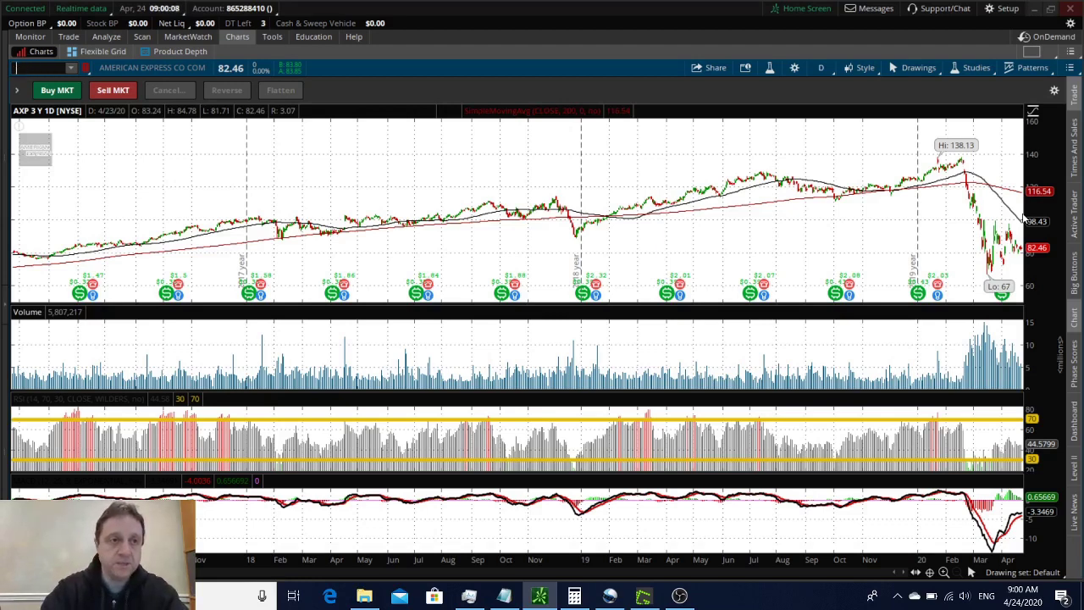
type("MESO")
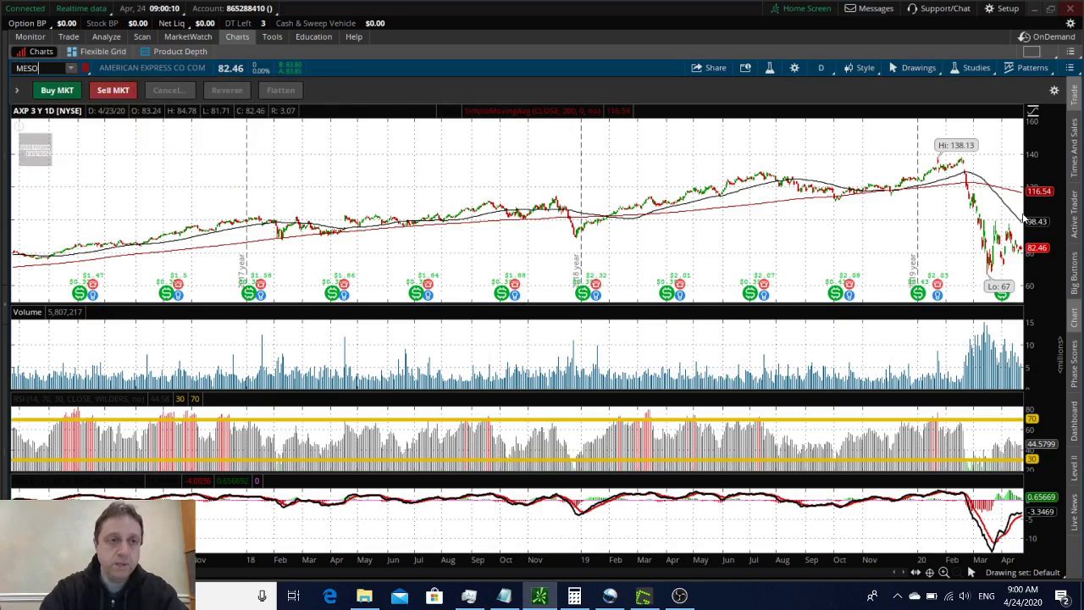
key("Return")
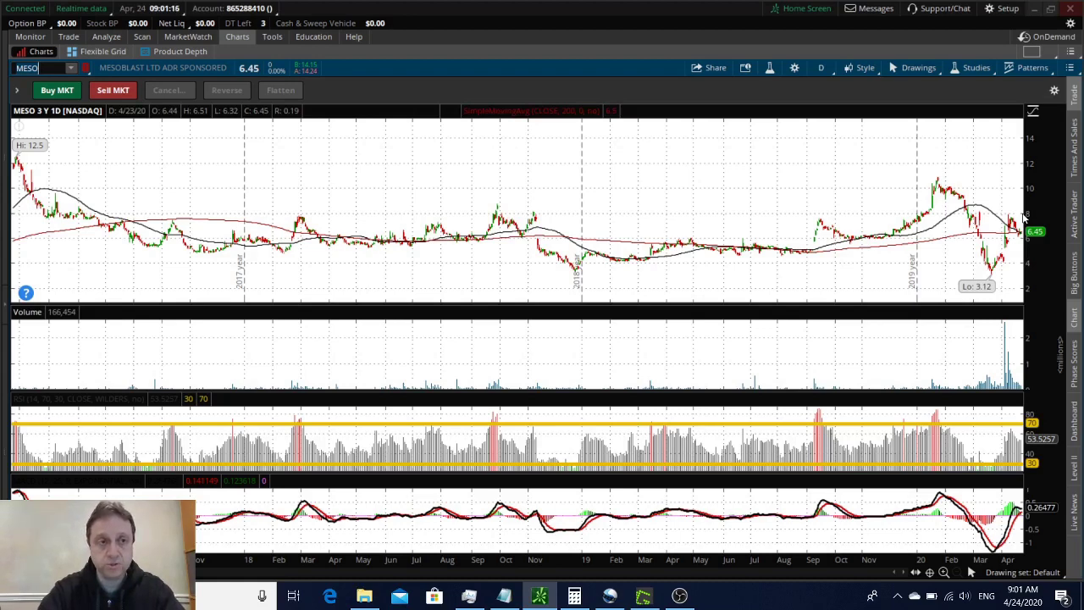
Replace the symbol with VZ to chart Verizon, last at 57.59.
key("BackSpace")
key("BackSpace")
key("BackSpace")
key("BackSpace")
type("VZ")
key("Return")
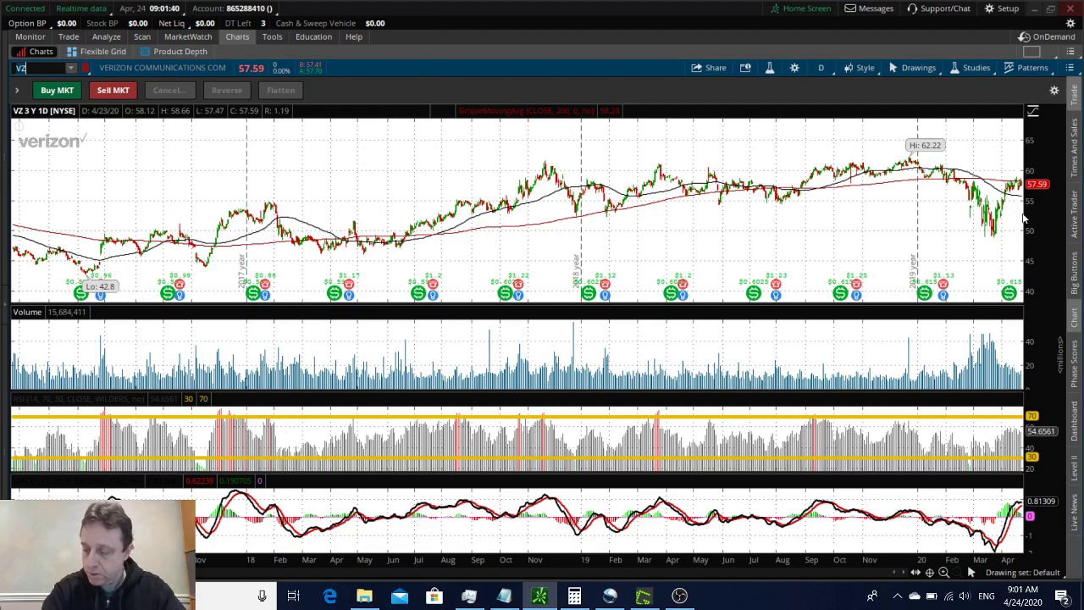
Enter the symbol CLR to chart Continental Resources, last at 13.23.
type("CLR")
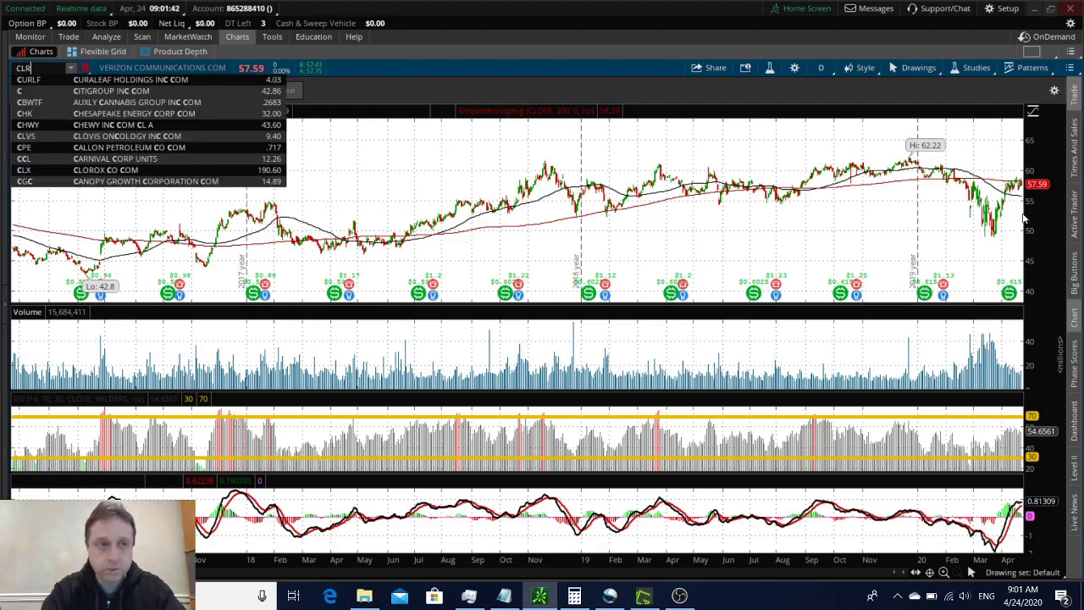
key("Return")
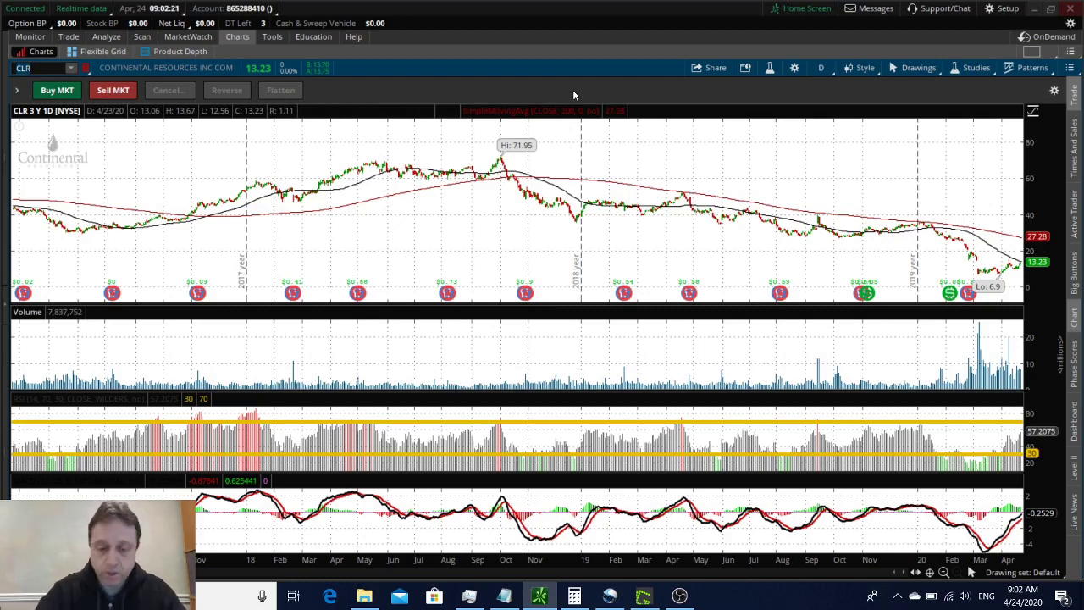
Chart Pearson (PSO) and read its July 2019 earnings date, then switch to TSLA.
type("PSO")
key("Return")
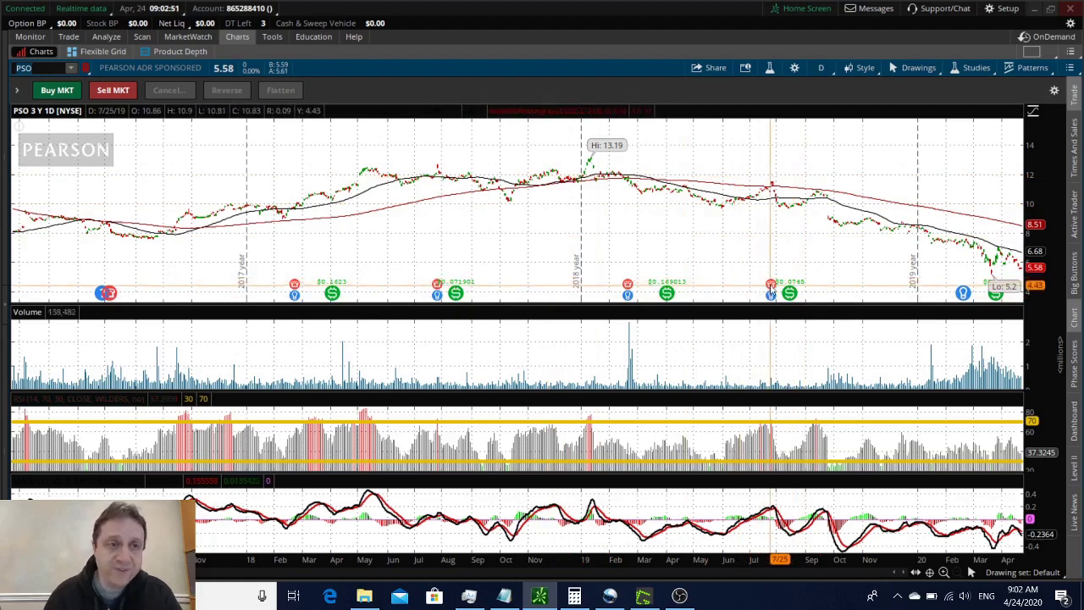
mouse_move(770, 293)
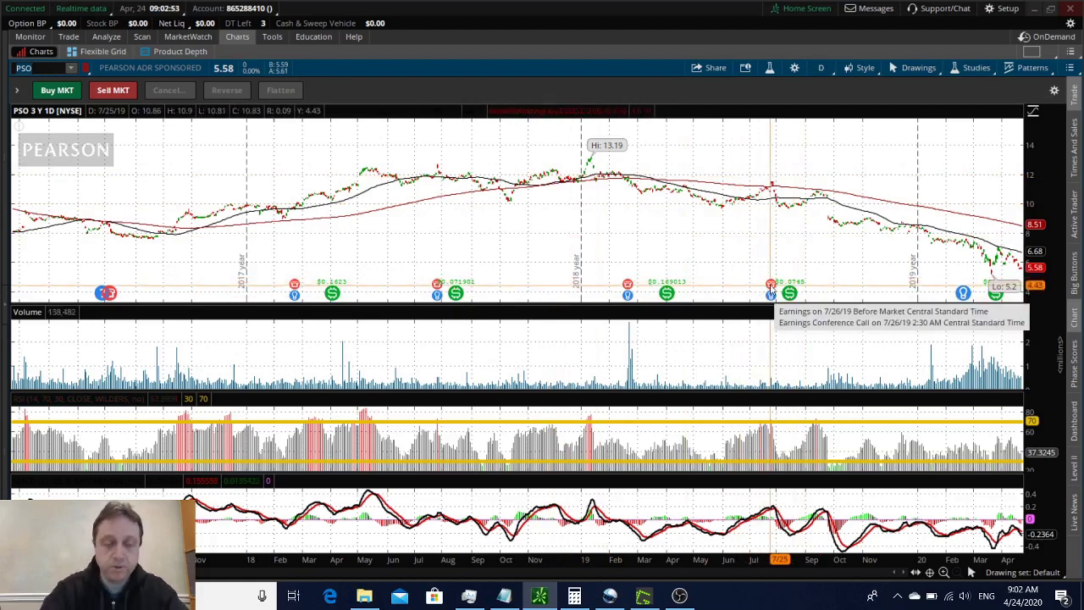
type("TSLA")
key("Return")
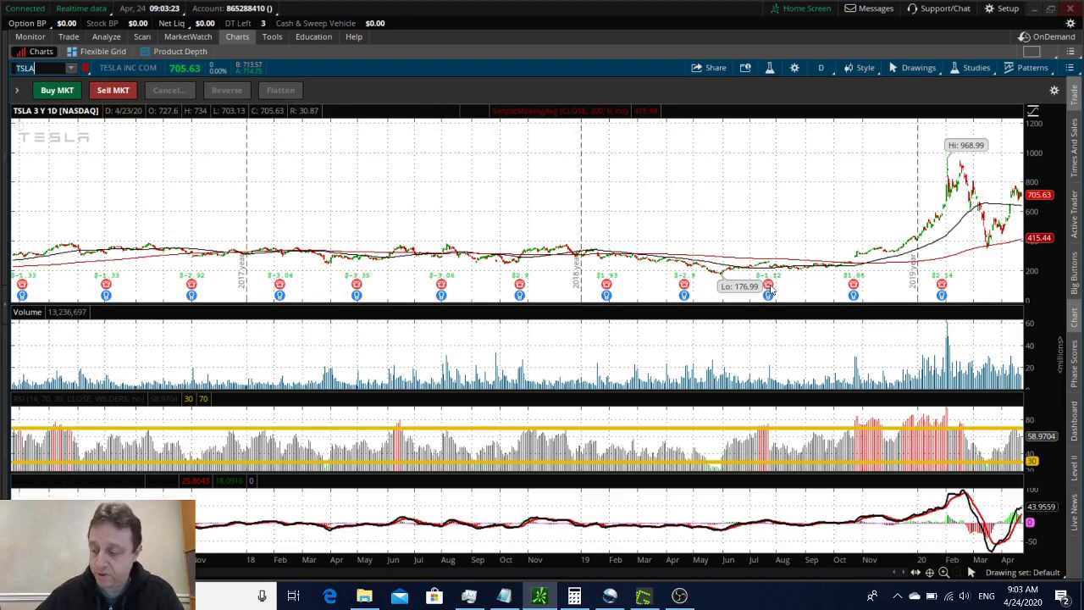
Enter the symbol BA to chart Boeing, last at 137.74.
type("BA")
key("Return")
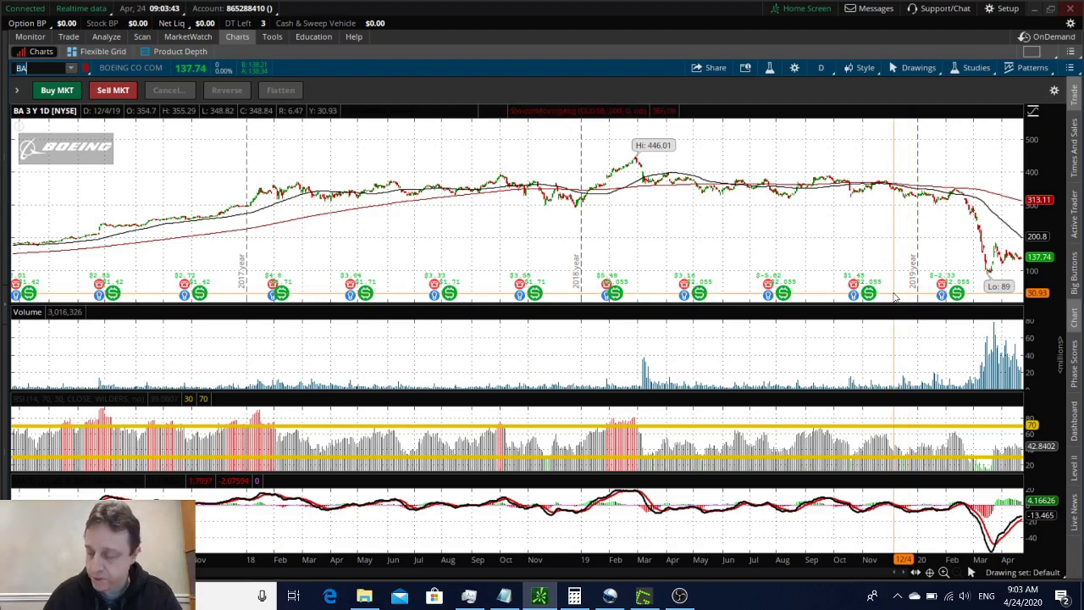
Chart UAL, then DAL, then LUV, ending on Southwest Airlines at 30.14.
type("UAL")
key("Return")
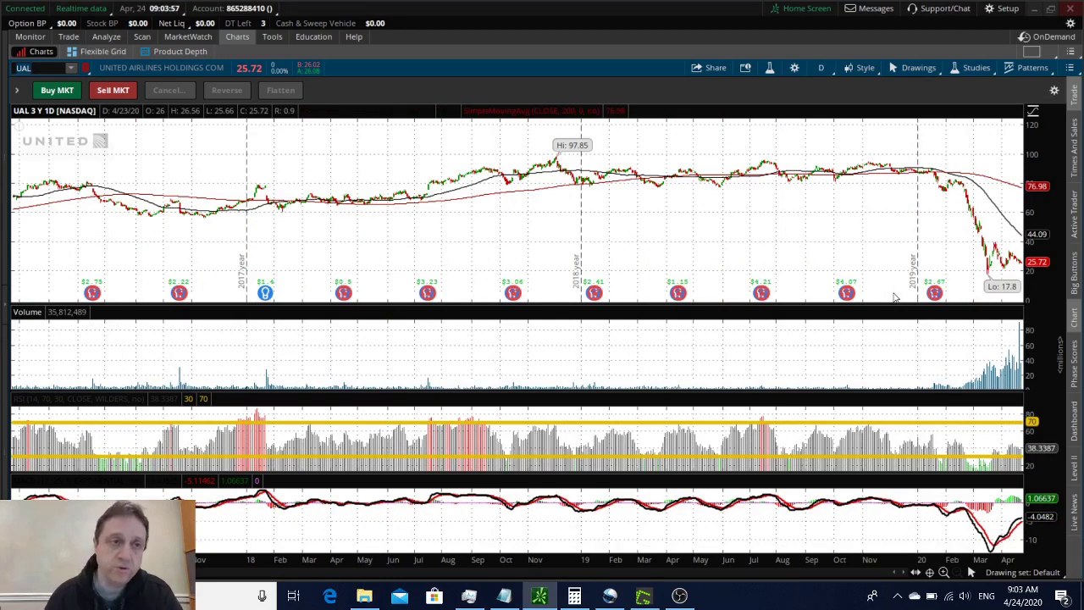
type("DAL")
key("Return")
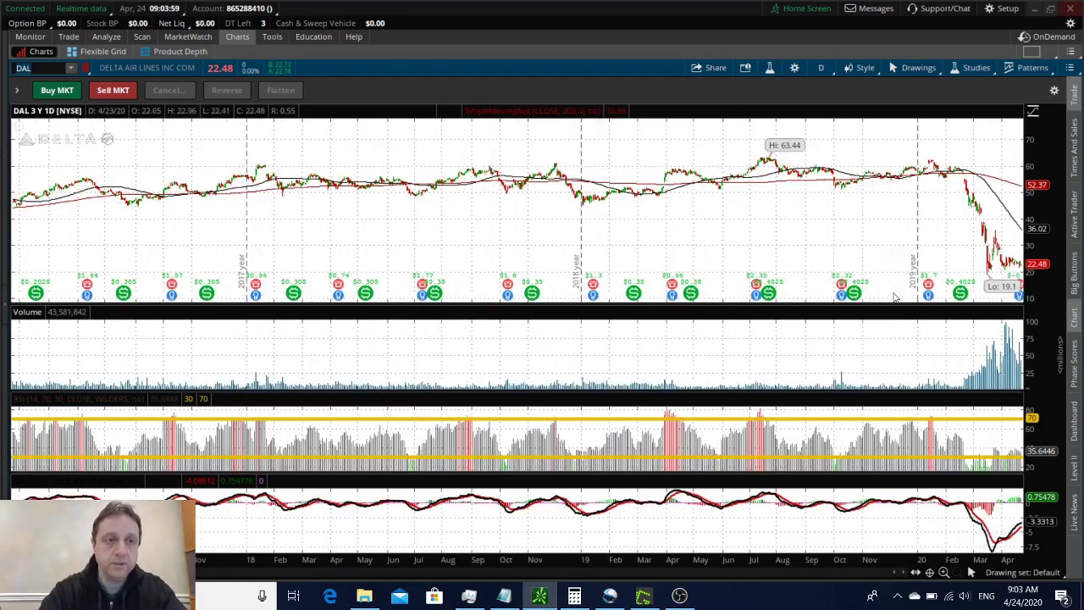
type("LUV")
key("Return")
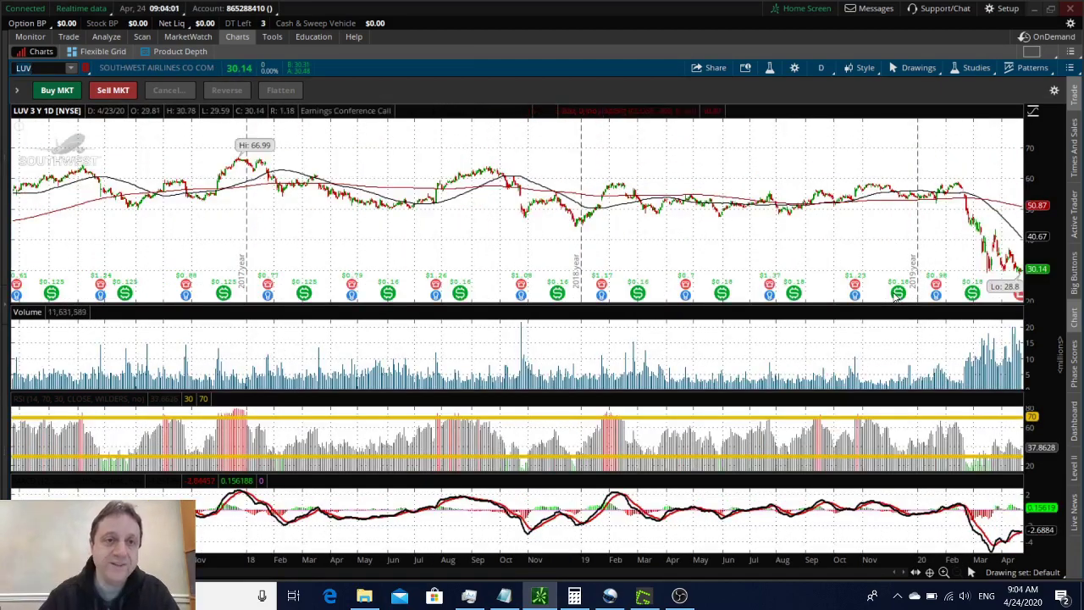